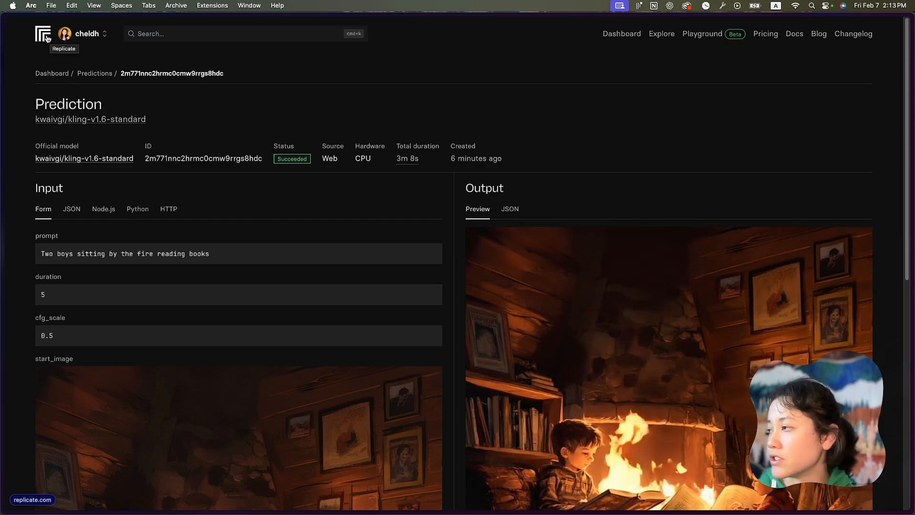
- Open the Replicate dashboard and look through the recent predictions and recently pushed models
{"action": "left_click", "coordinate": [43, 34]}
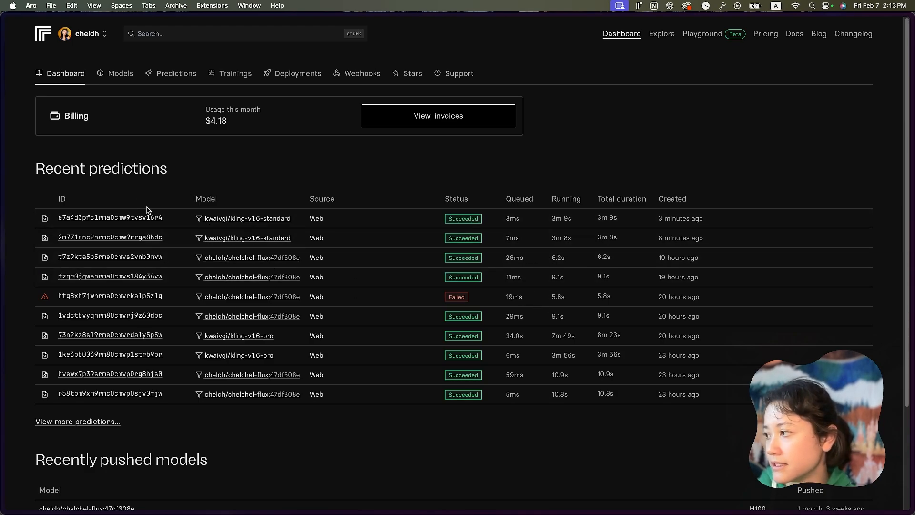
{"action": "scroll", "coordinate": [204, 329], "scroll_direction": "down", "scroll_amount": 1}
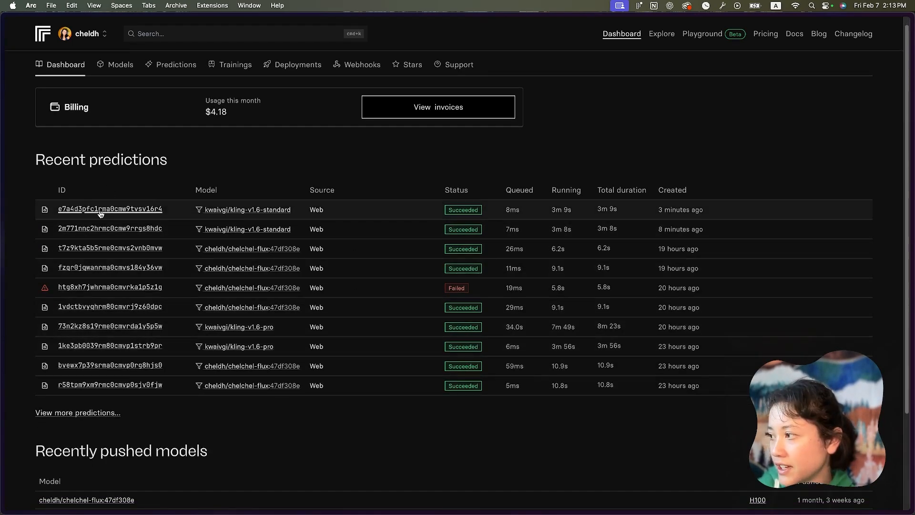
{"action": "scroll", "coordinate": [245, 302], "scroll_direction": "down", "scroll_amount": 5}
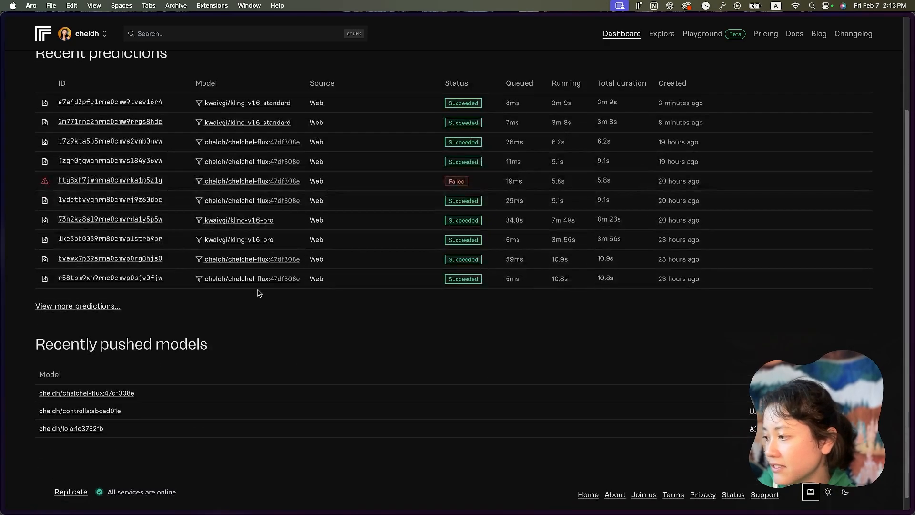
{"action": "scroll", "coordinate": [257, 292], "scroll_direction": "up", "scroll_amount": 5}
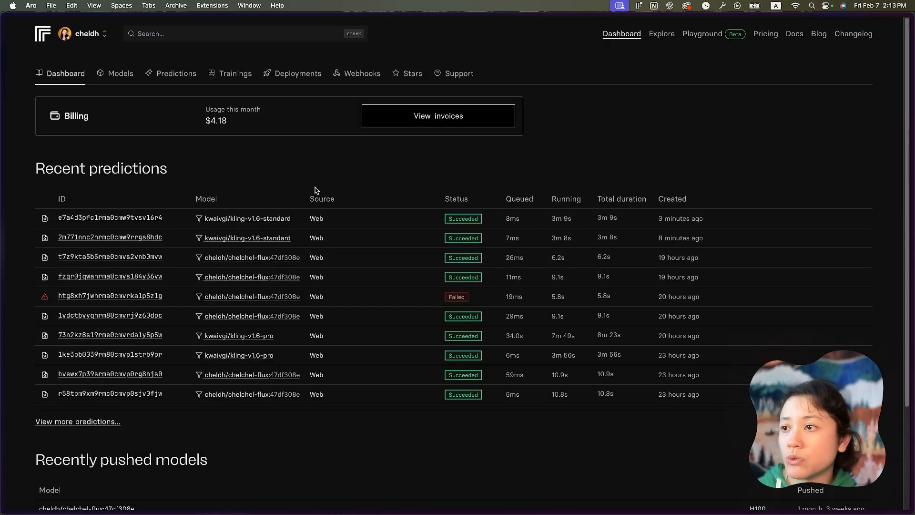
- Search the site for kling from the dashboard and open the kwaivgi/kling-v1.6-standard model
{"action": "left_click", "coordinate": [186, 34]}
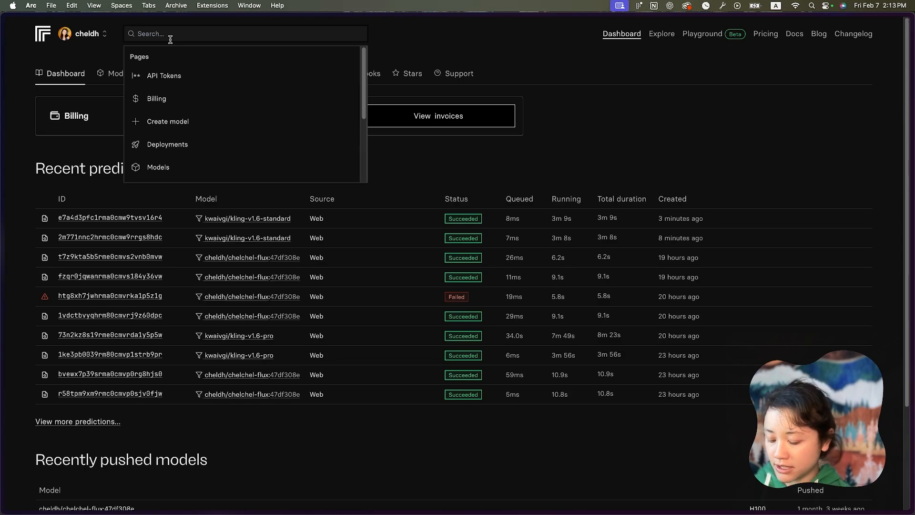
{"action": "type", "text": "kling"}
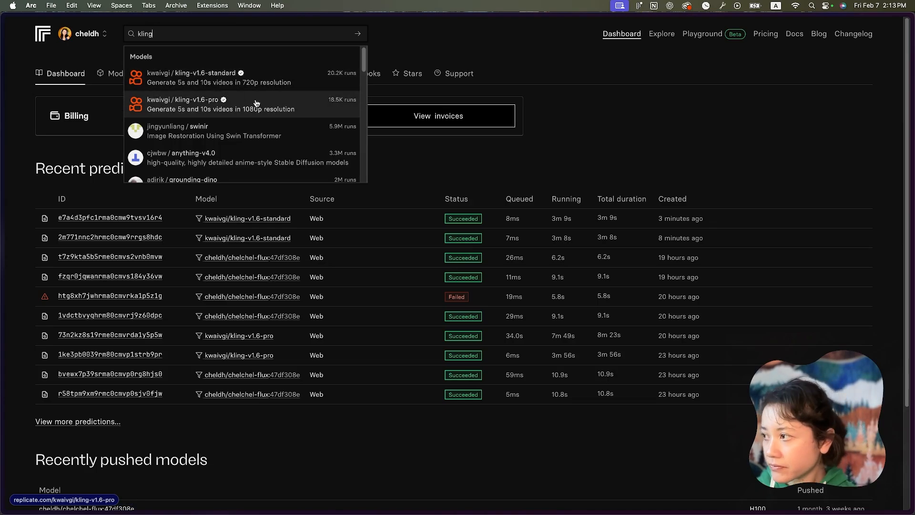
{"action": "left_click", "coordinate": [224, 74]}
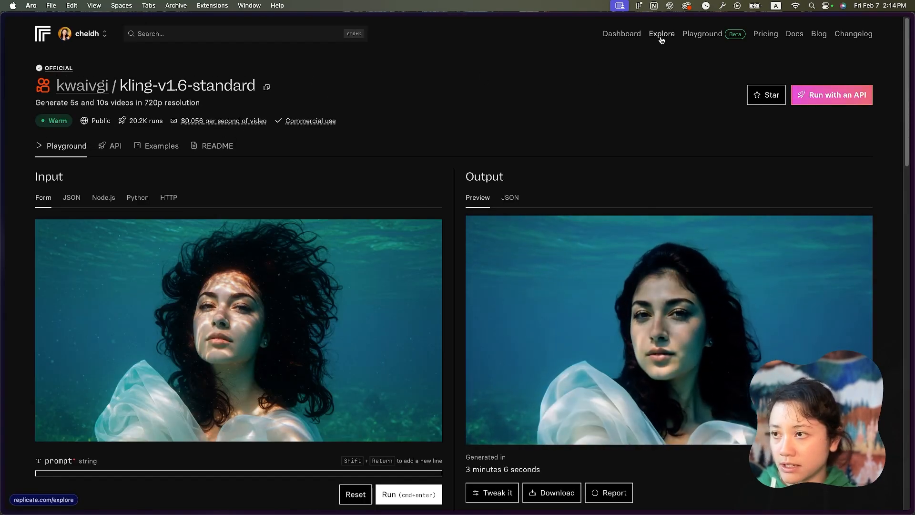
- Open the Explore page and browse its featured models
{"action": "left_click", "coordinate": [662, 34]}
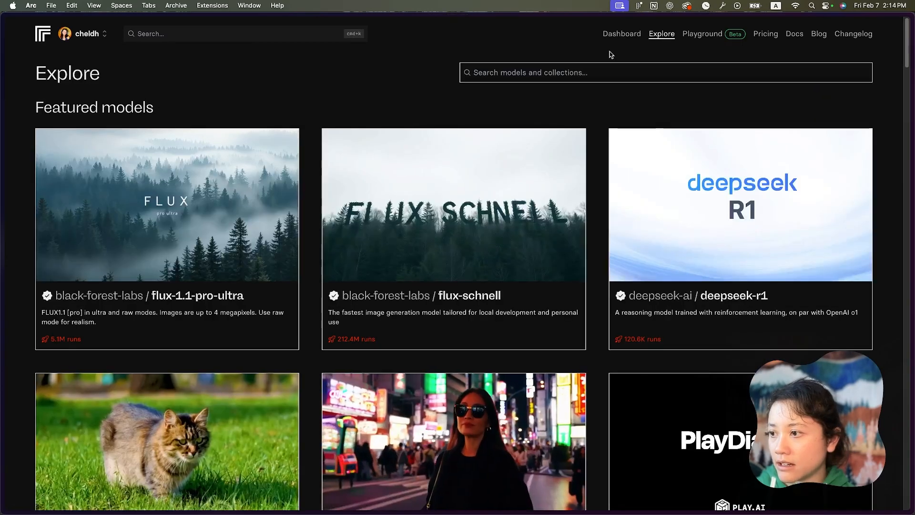
{"action": "scroll", "coordinate": [703, 296], "scroll_direction": "down", "scroll_amount": 5}
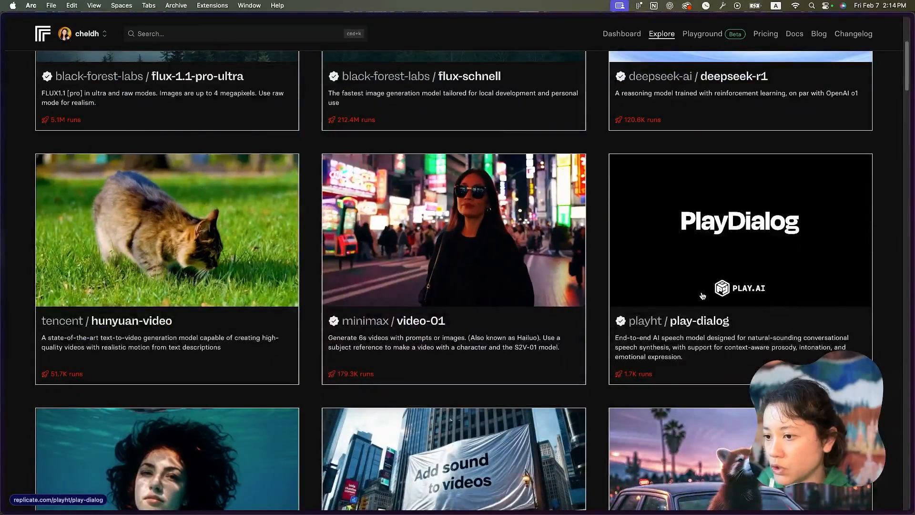
{"action": "scroll", "coordinate": [702, 295], "scroll_direction": "down", "scroll_amount": 7}
{"action": "scroll", "coordinate": [471, 96], "scroll_direction": "up", "scroll_amount": 12}
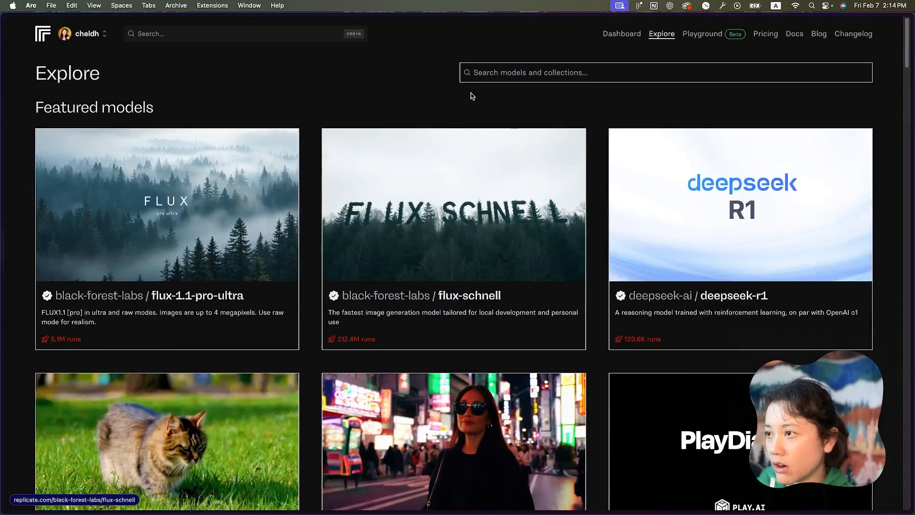
- Search the Explore page's models and collections for kling and open kwaivgi/kling-v1.6-standard
{"action": "left_click", "coordinate": [473, 72]}
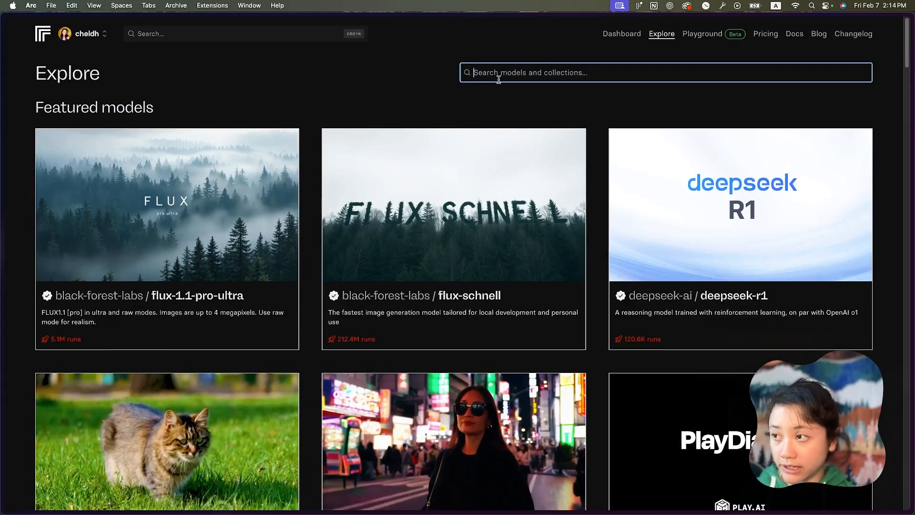
{"action": "type", "text": "k"}
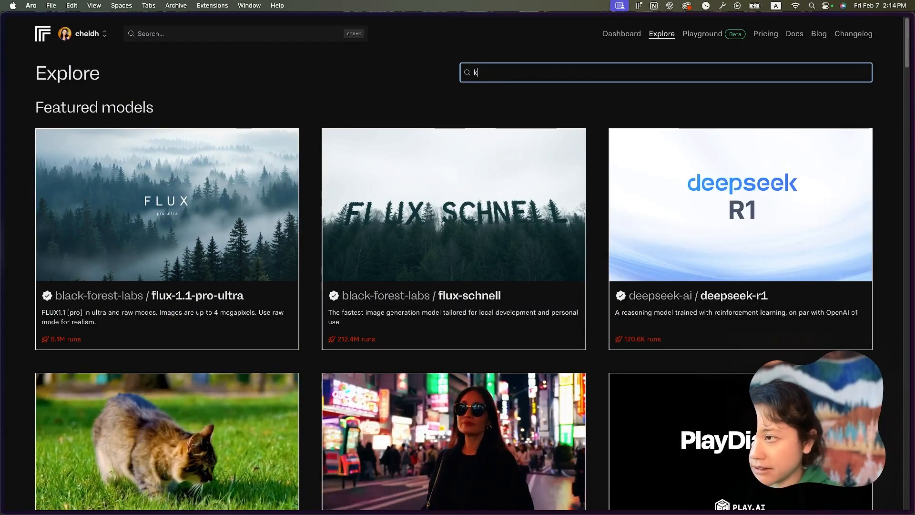
{"action": "type", "text": "ling"}
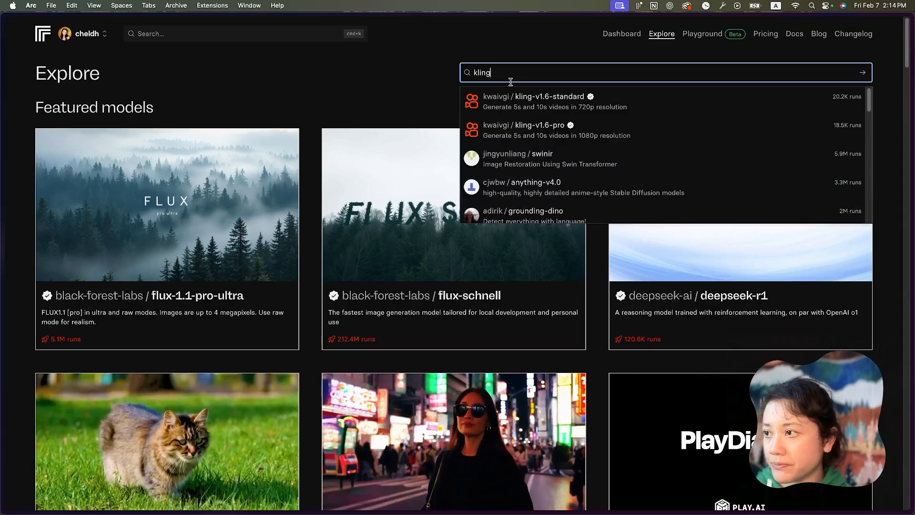
{"action": "left_click", "coordinate": [531, 102]}
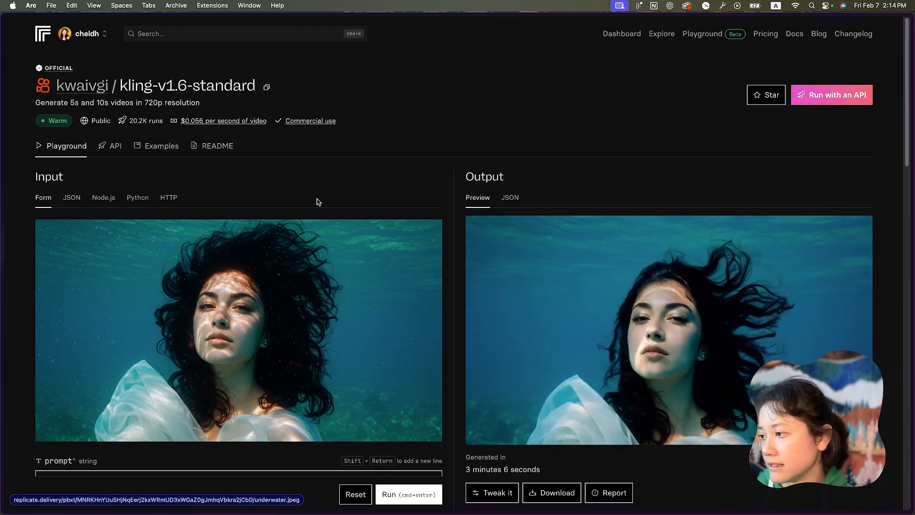
- Clear the example start_image in the input form and upload u8623546128.jpeg.png from Downloads in its place
{"action": "scroll", "coordinate": [327, 323], "scroll_direction": "down", "scroll_amount": 5}
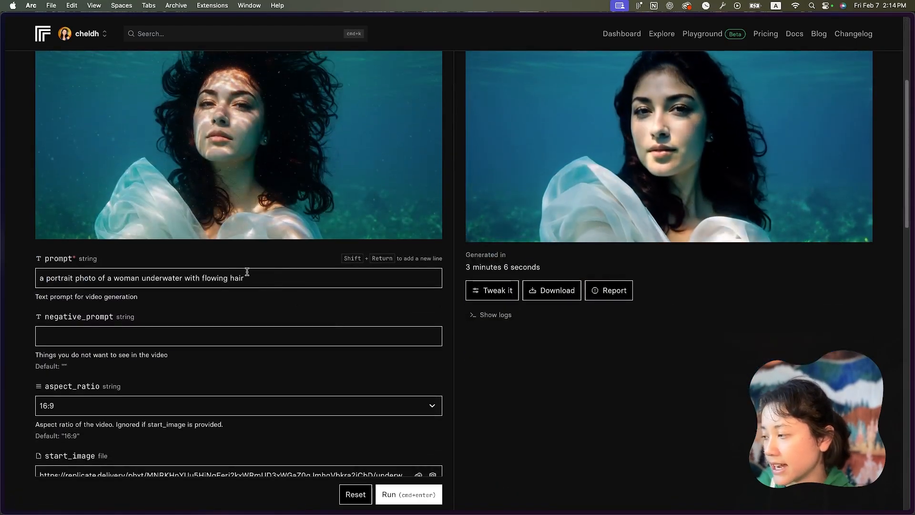
{"action": "scroll", "coordinate": [138, 356], "scroll_direction": "down", "scroll_amount": 3}
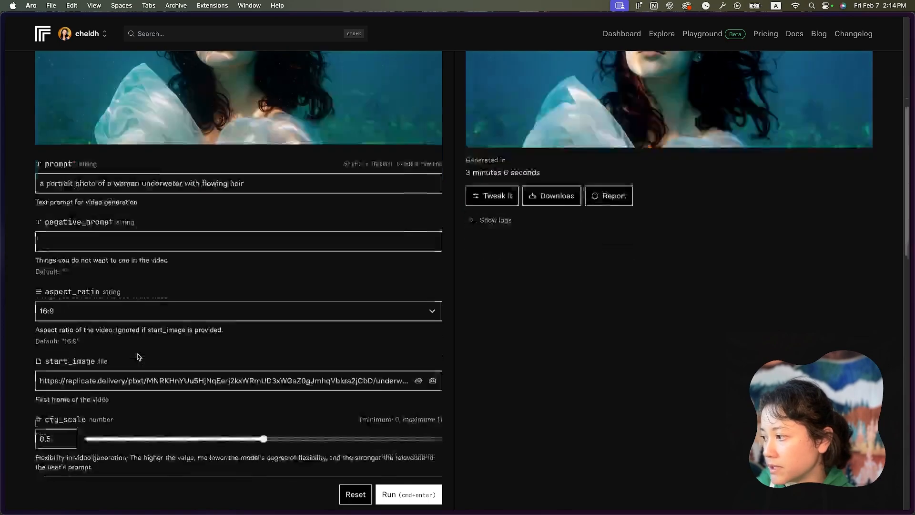
{"action": "scroll", "coordinate": [229, 353], "scroll_direction": "down", "scroll_amount": 3}
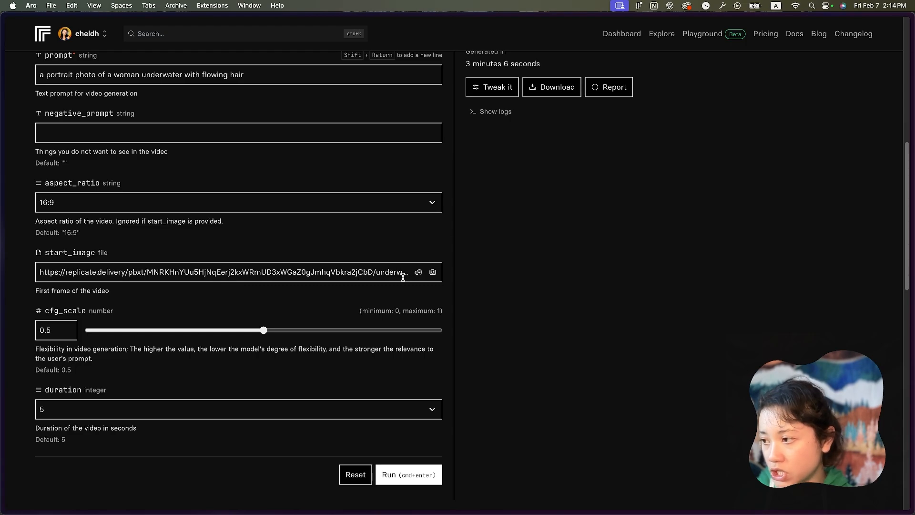
{"action": "scroll", "coordinate": [415, 274], "scroll_direction": "down", "scroll_amount": 6}
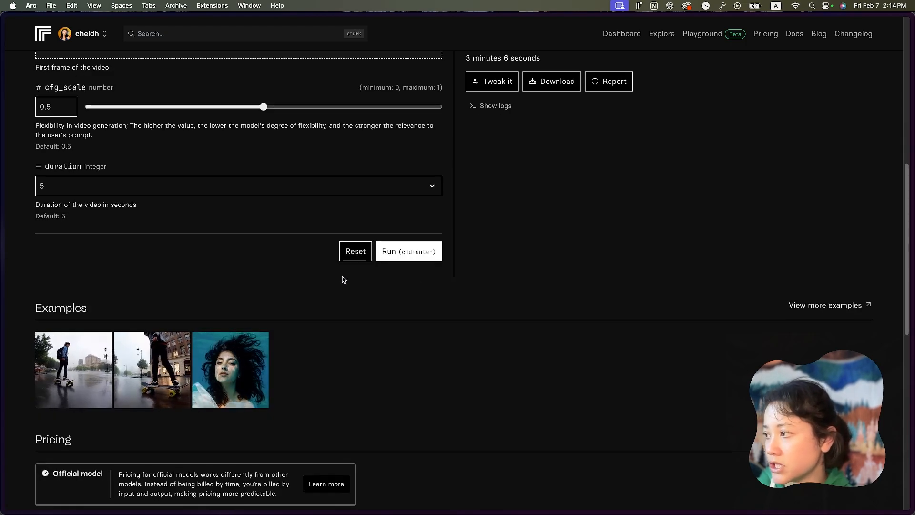
{"action": "scroll", "coordinate": [342, 280], "scroll_direction": "up", "scroll_amount": 8}
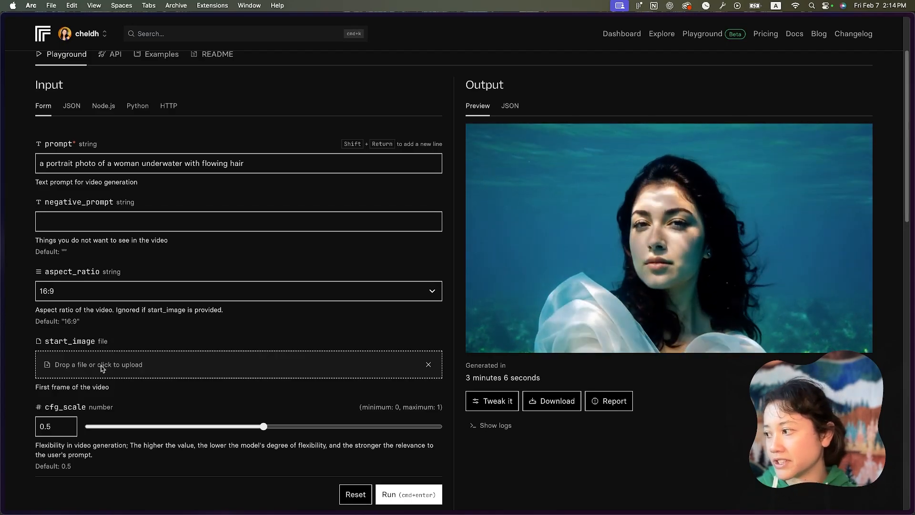
{"action": "scroll", "coordinate": [110, 367], "scroll_direction": "up", "scroll_amount": 1}
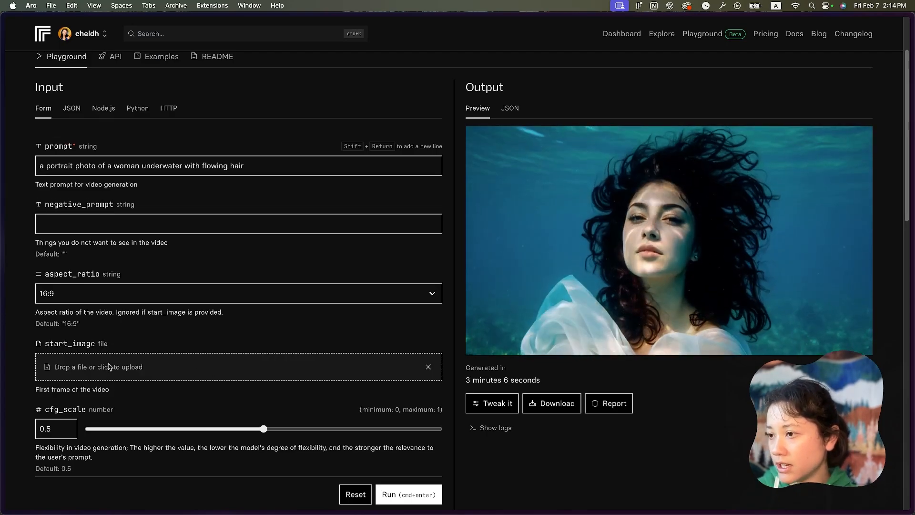
{"action": "scroll", "coordinate": [108, 367], "scroll_direction": "up", "scroll_amount": 1}
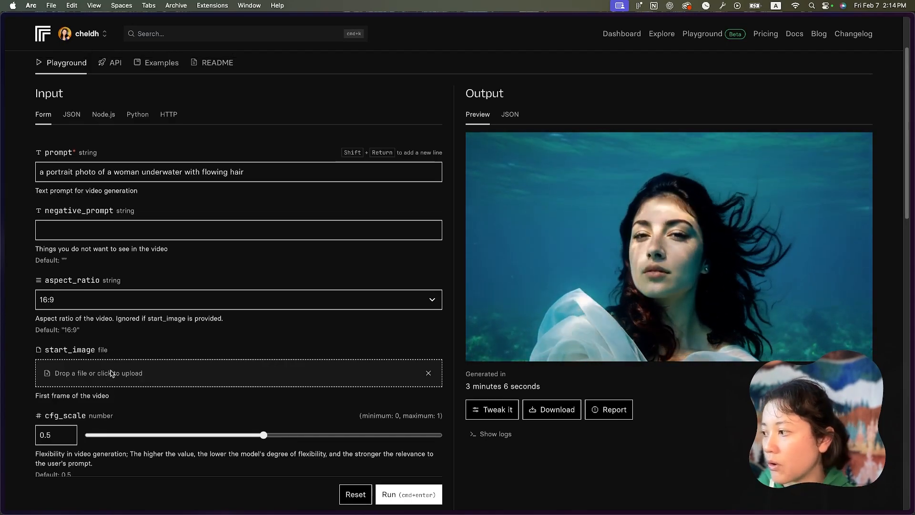
{"action": "left_click", "coordinate": [110, 372]}
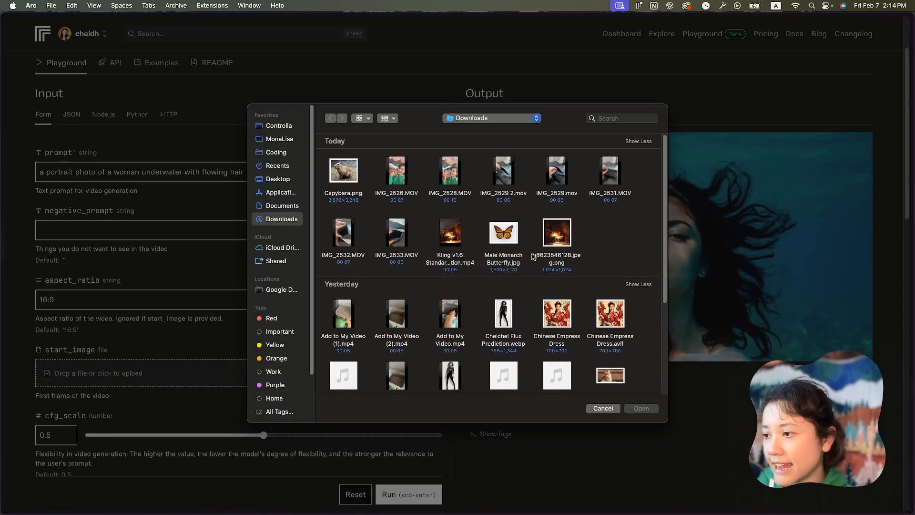
{"action": "double_click", "coordinate": [557, 234]}
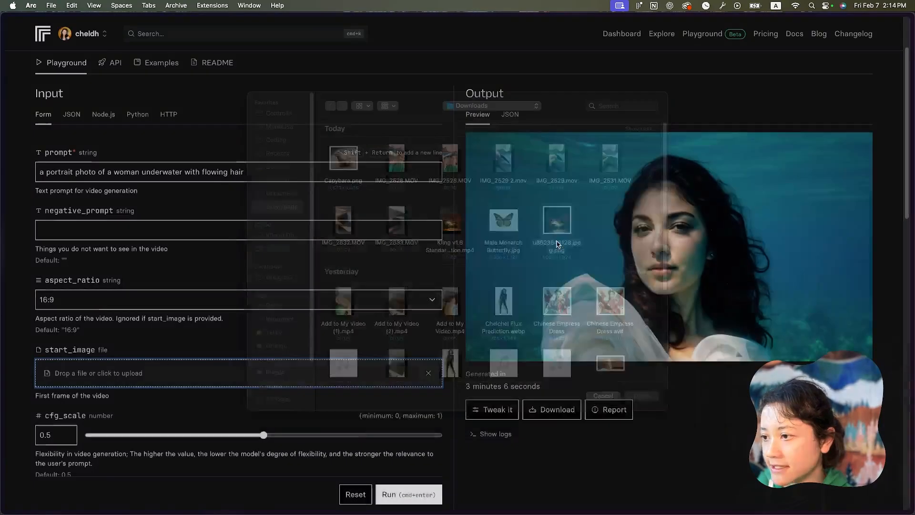
- Replace the example prompt with "Two boys sit by the fire reading books"
{"action": "scroll", "coordinate": [208, 362], "scroll_direction": "down", "scroll_amount": 3}
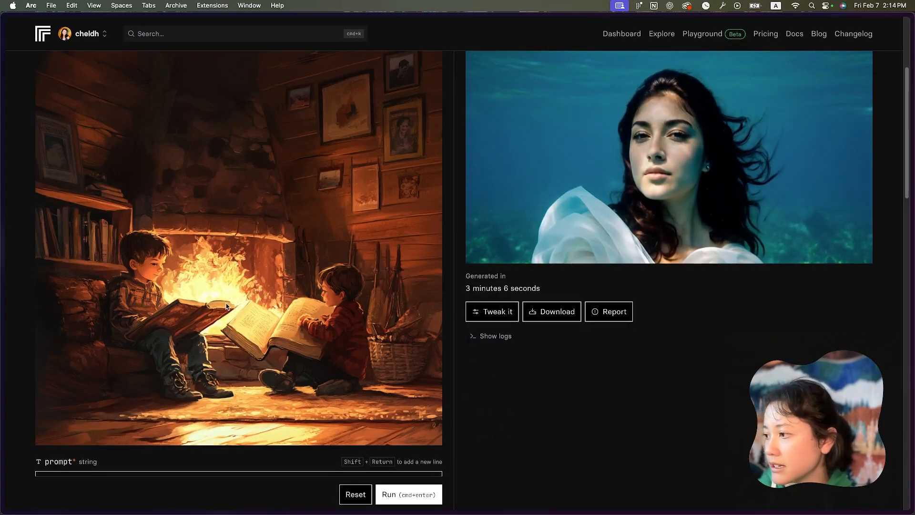
{"action": "scroll", "coordinate": [237, 311], "scroll_direction": "up", "scroll_amount": 3}
{"action": "scroll", "coordinate": [242, 313], "scroll_direction": "down", "scroll_amount": 5}
{"action": "scroll", "coordinate": [242, 312], "scroll_direction": "down", "scroll_amount": 5}
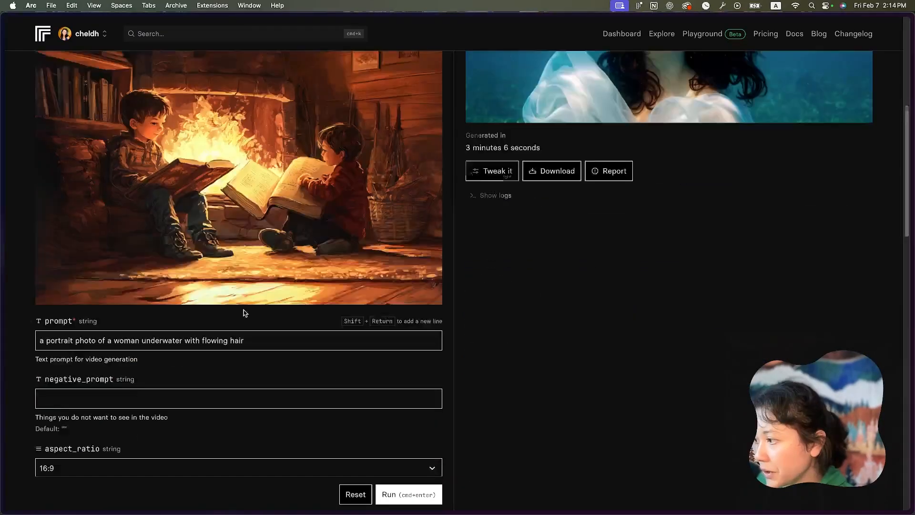
{"action": "scroll", "coordinate": [162, 410], "scroll_direction": "up", "scroll_amount": 3}
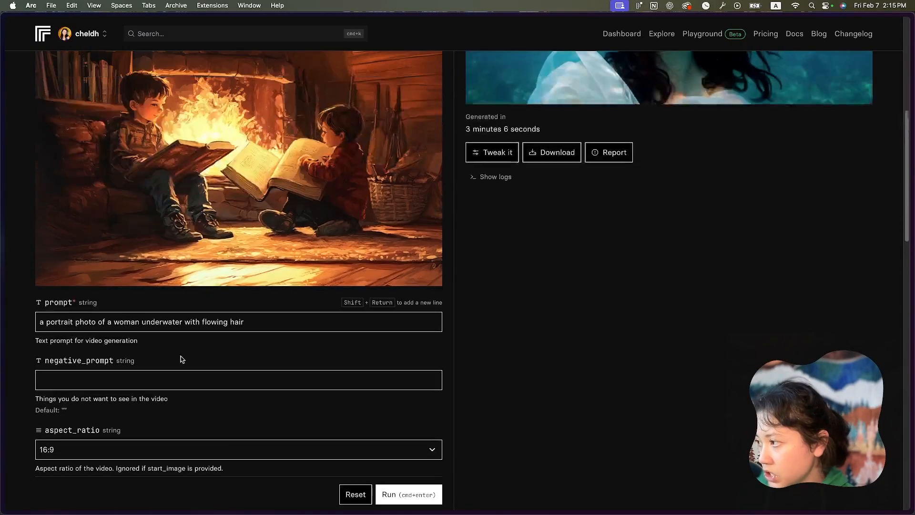
{"action": "triple_click", "coordinate": [102, 323]}
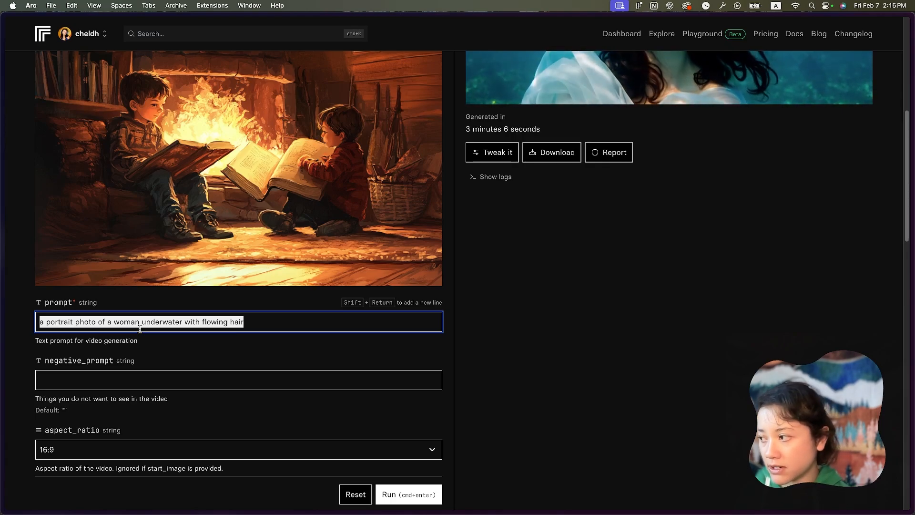
{"action": "key", "text": "BackSpace"}
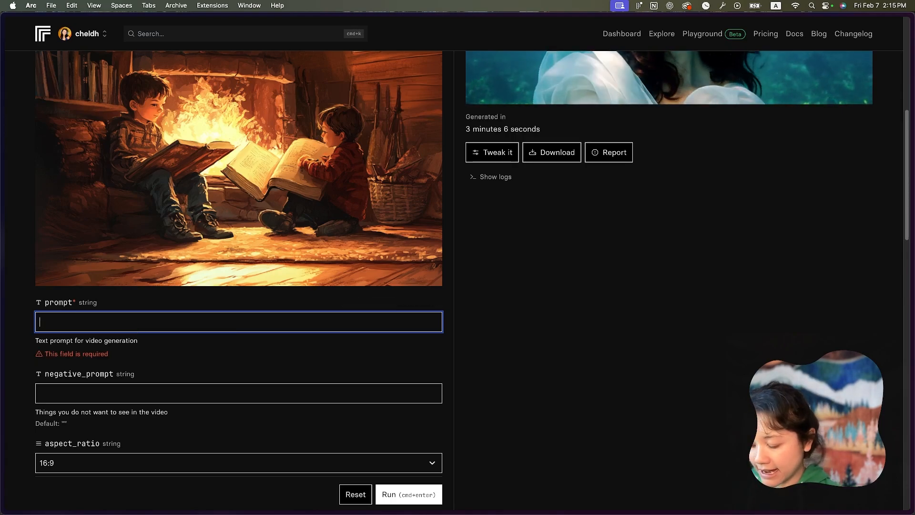
{"action": "type", "text": "Two boys si"}
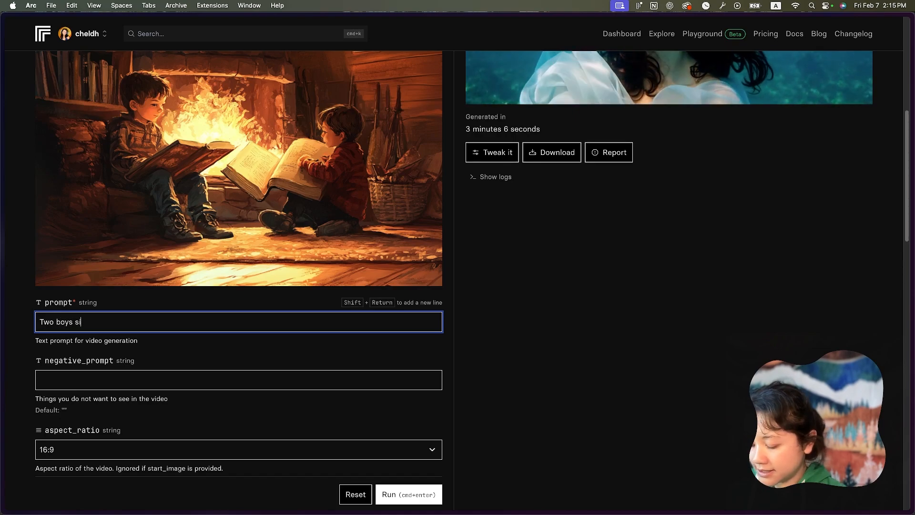
{"action": "type", "text": "t by the f"}
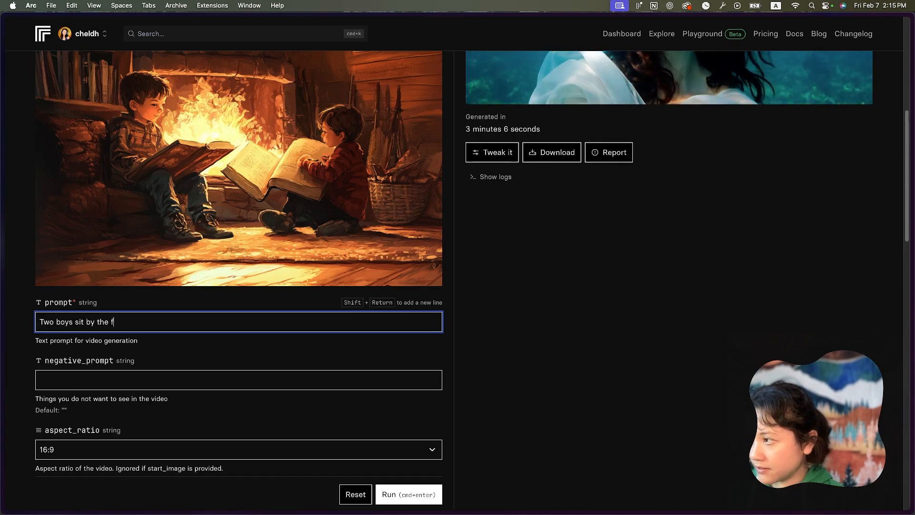
{"action": "type", "text": "ire reading books"}
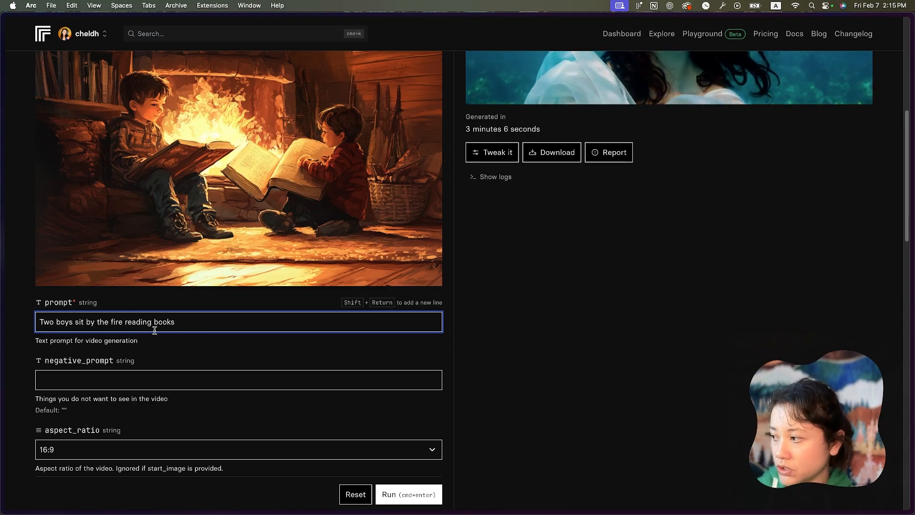
- Try the 9:16 option for the video's aspect_ratio and set it back to 16:9
{"action": "scroll", "coordinate": [199, 346], "scroll_direction": "down", "scroll_amount": 1}
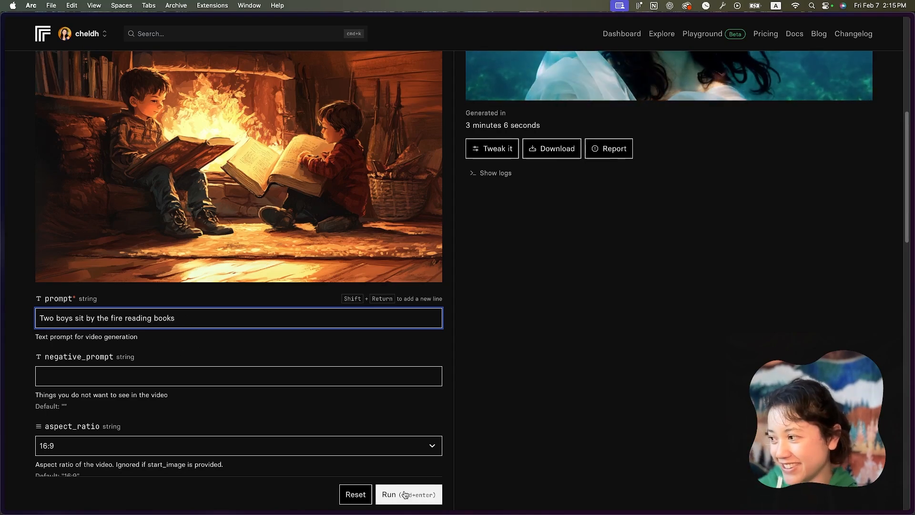
{"action": "scroll", "coordinate": [371, 405], "scroll_direction": "down", "scroll_amount": 5}
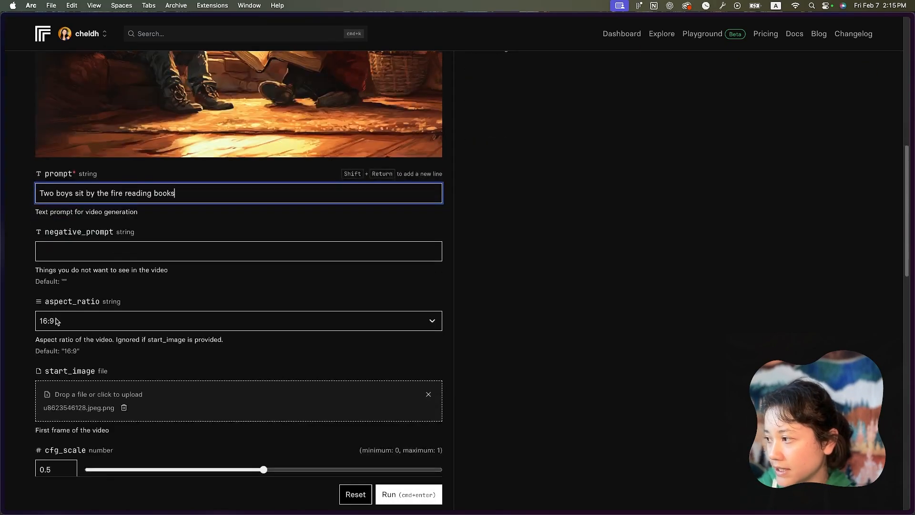
{"action": "left_click", "coordinate": [132, 321]}
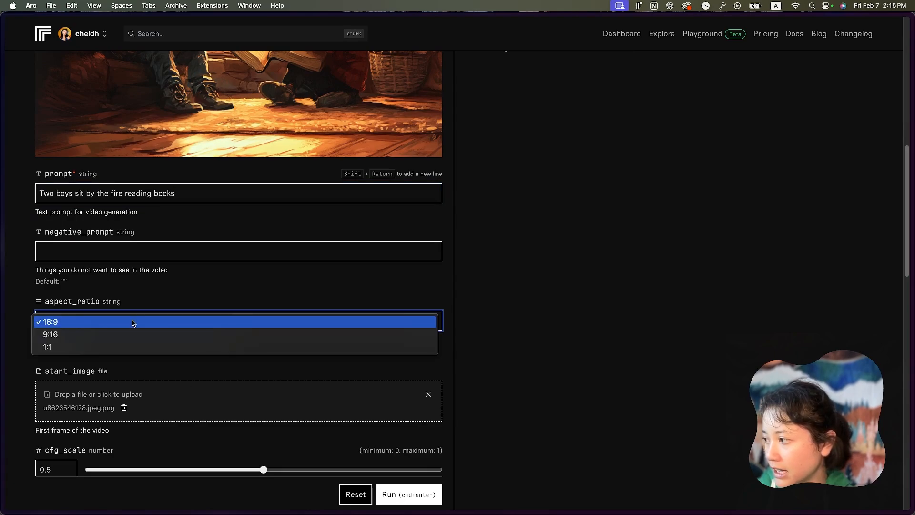
{"action": "key", "text": "Escape"}
{"action": "left_click", "coordinate": [130, 328]}
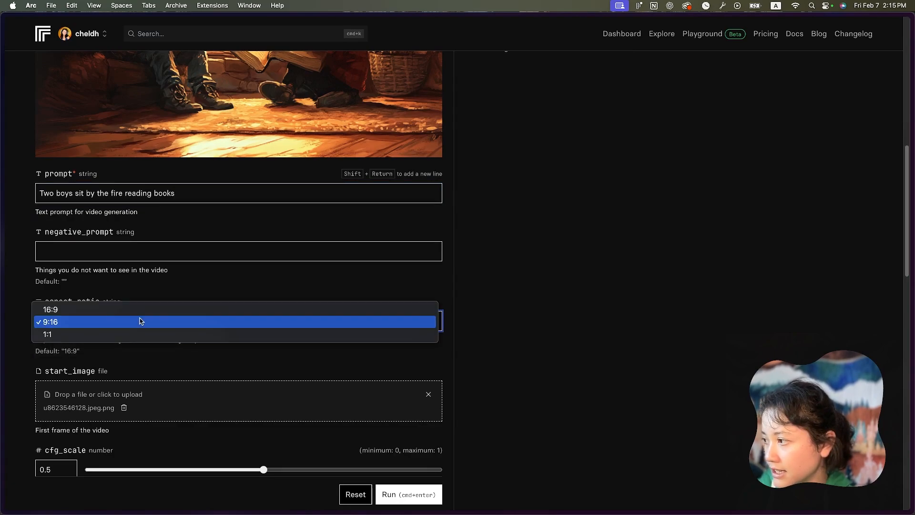
{"action": "left_click", "coordinate": [129, 310]}
- Examine the negative_prompt field and its description alongside the prompt and the start image
{"action": "scroll", "coordinate": [247, 318], "scroll_direction": "up", "scroll_amount": 1}
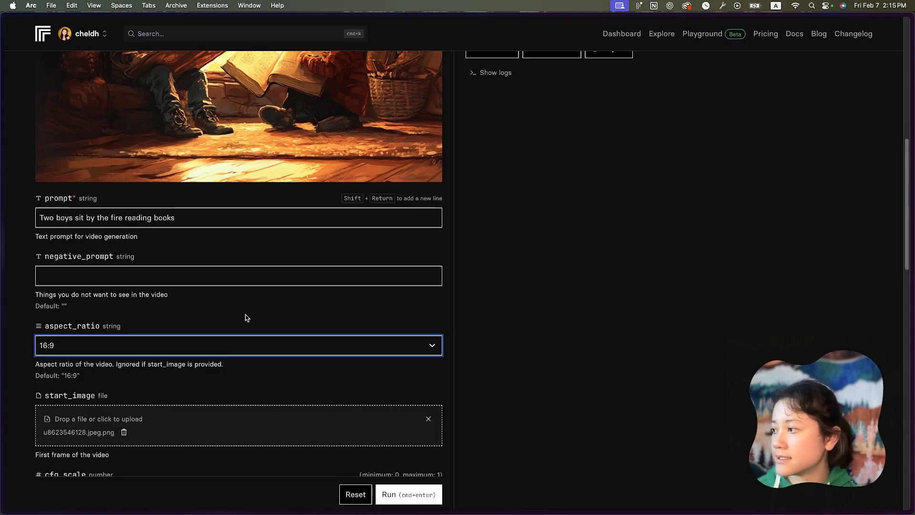
{"action": "left_click", "coordinate": [118, 255]}
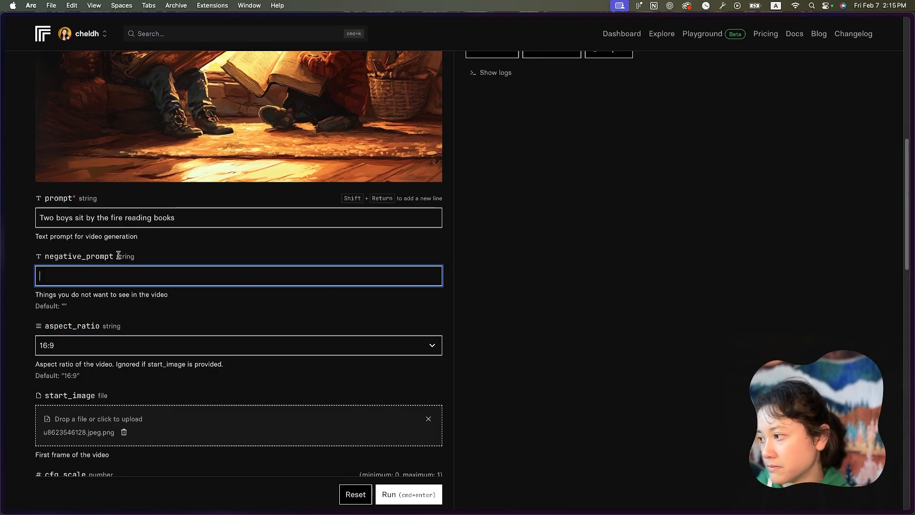
{"action": "left_click_drag", "start_coordinate": [118, 255], "coordinate": [49, 258]}
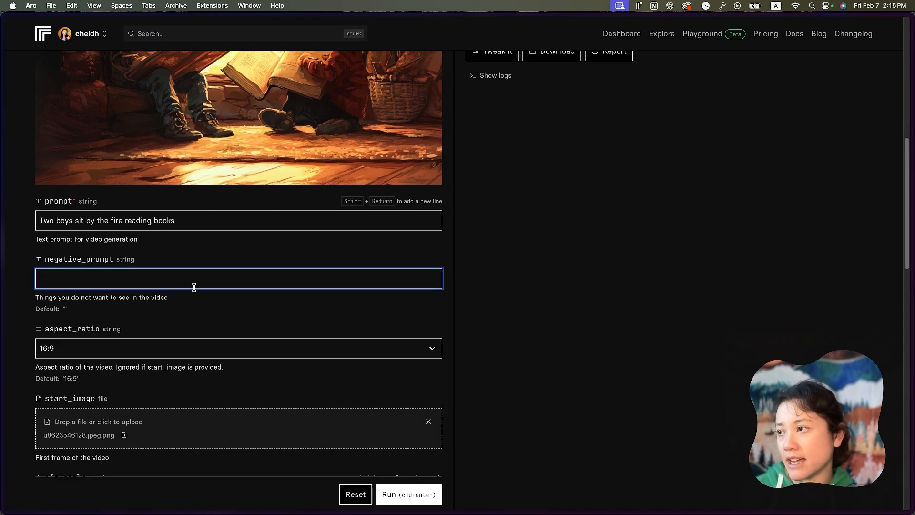
{"action": "scroll", "coordinate": [194, 286], "scroll_direction": "up", "scroll_amount": 4}
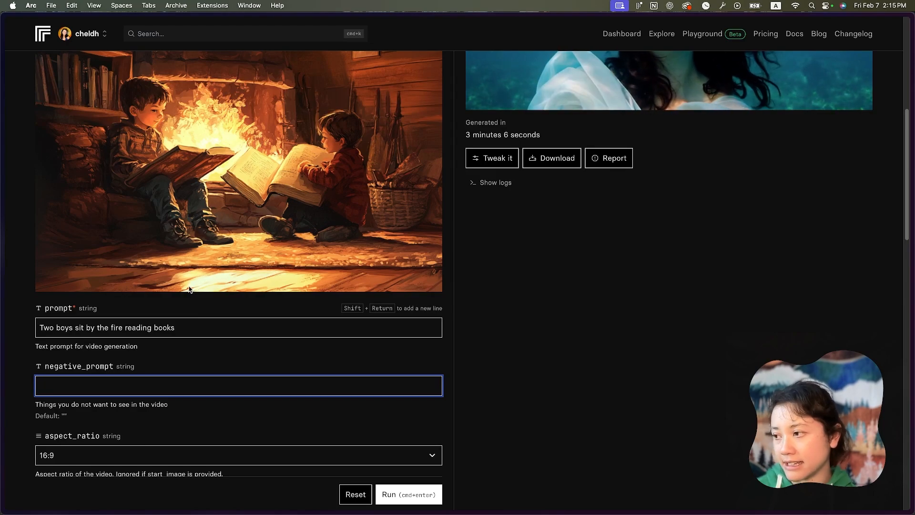
{"action": "scroll", "coordinate": [214, 317], "scroll_direction": "down", "scroll_amount": 3}
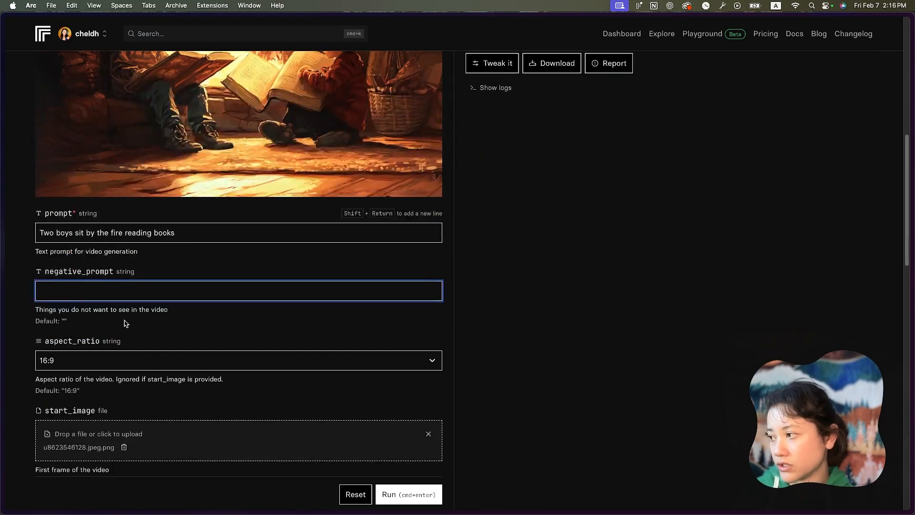
{"action": "scroll", "coordinate": [200, 317], "scroll_direction": "down", "scroll_amount": 3}
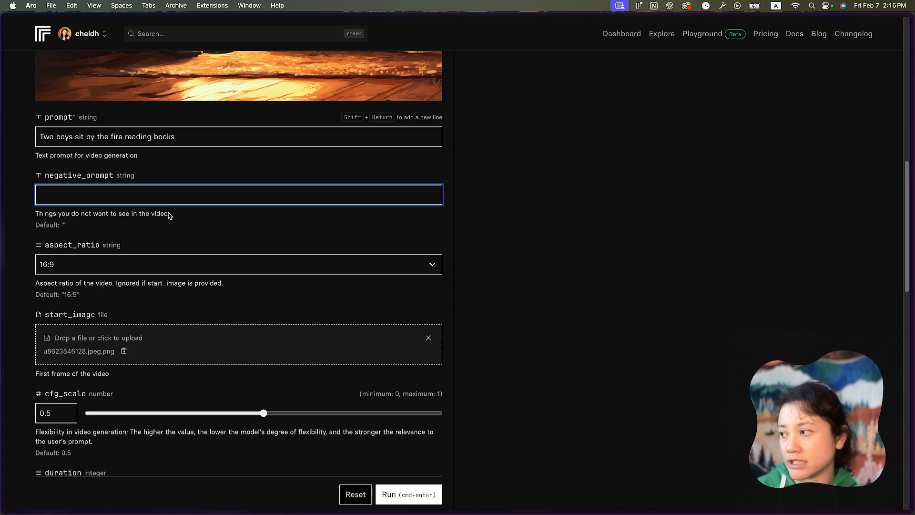
{"action": "left_click", "coordinate": [88, 136]}
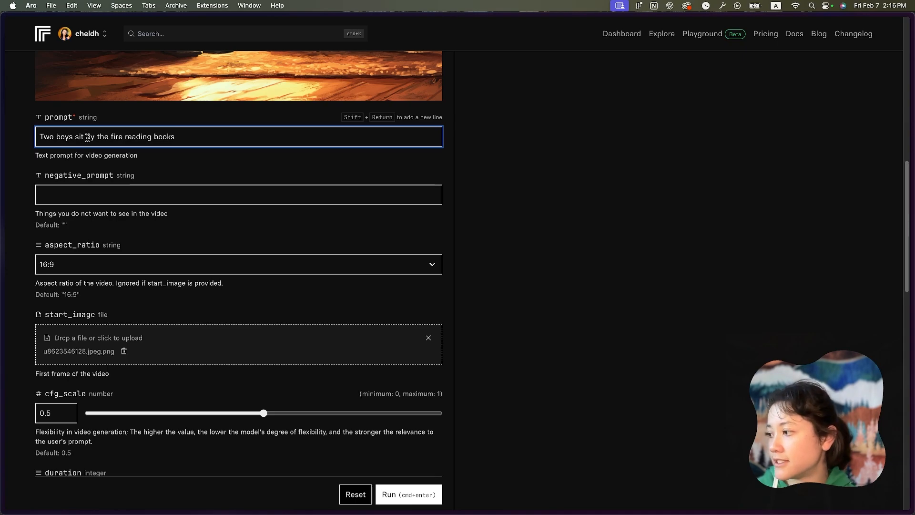
- Try a cfg_scale of 0.82 for the video and return it to 0.5
{"action": "scroll", "coordinate": [162, 143], "scroll_direction": "down", "scroll_amount": 3}
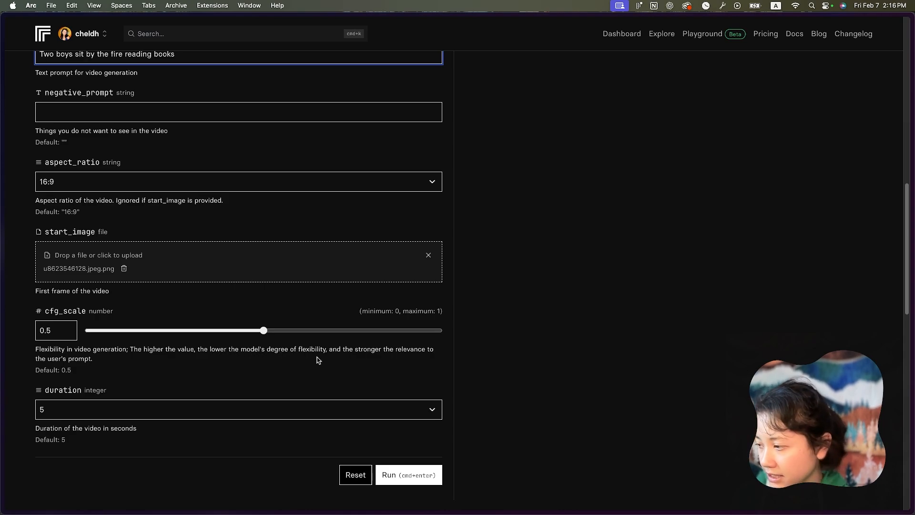
{"action": "left_click_drag", "start_coordinate": [357, 330], "coordinate": [376, 331]}
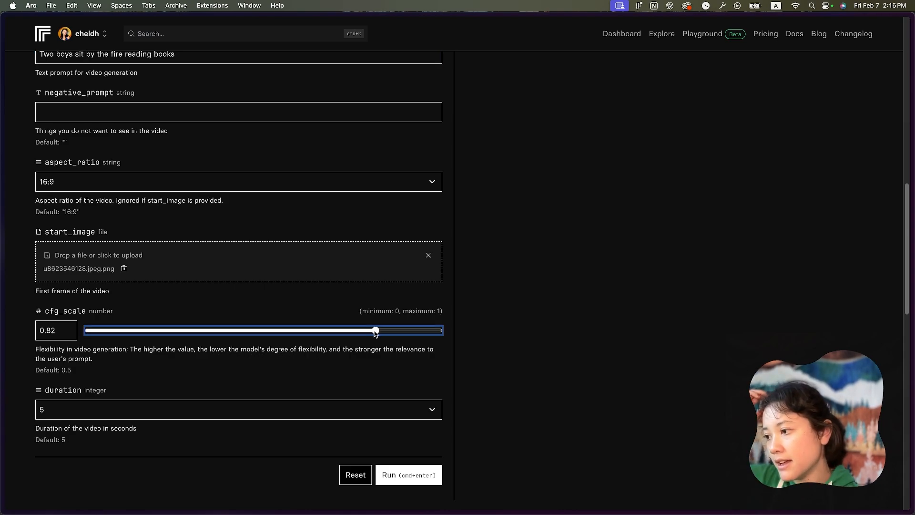
{"action": "scroll", "coordinate": [317, 299], "scroll_direction": "up", "scroll_amount": 3}
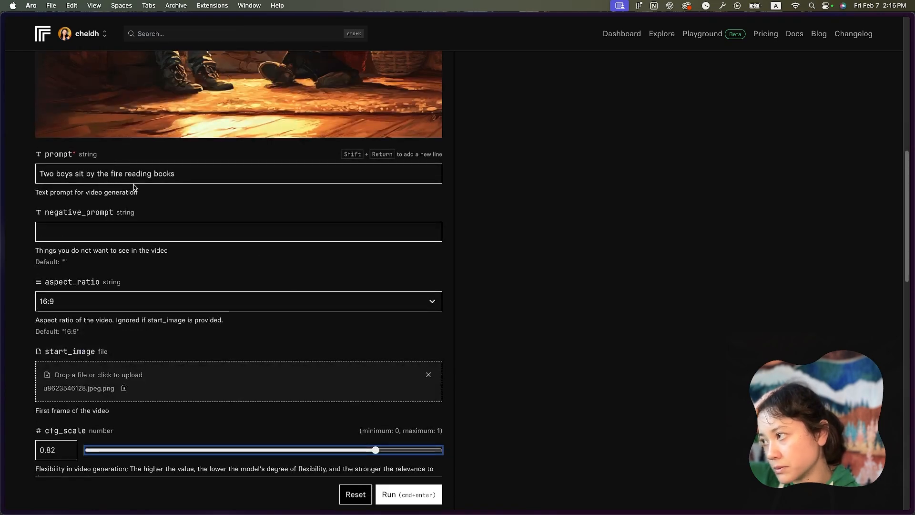
{"action": "scroll", "coordinate": [203, 232], "scroll_direction": "up", "scroll_amount": 3}
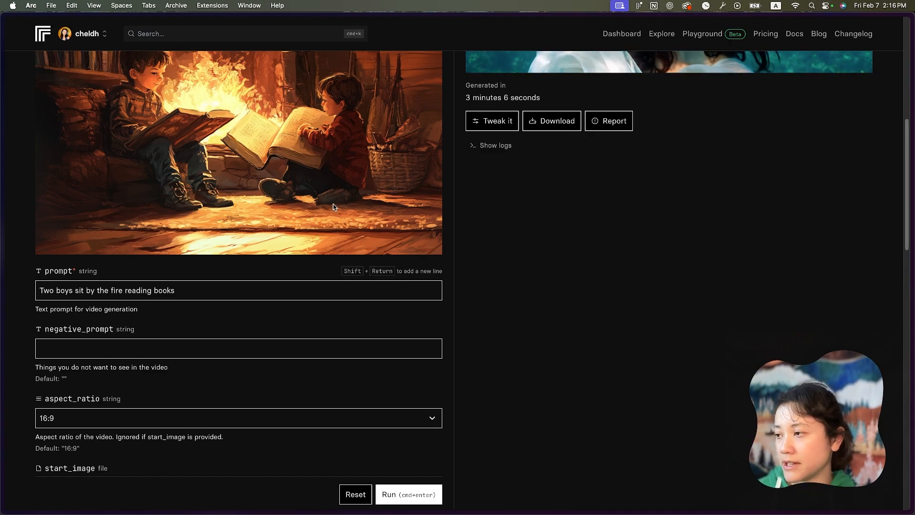
{"action": "scroll", "coordinate": [333, 206], "scroll_direction": "down", "scroll_amount": 5}
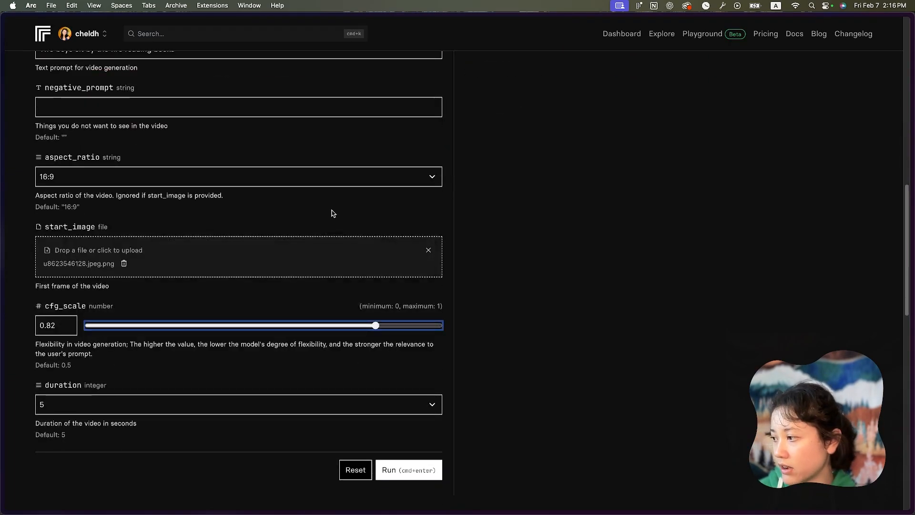
{"action": "scroll", "coordinate": [332, 213], "scroll_direction": "down", "scroll_amount": 1}
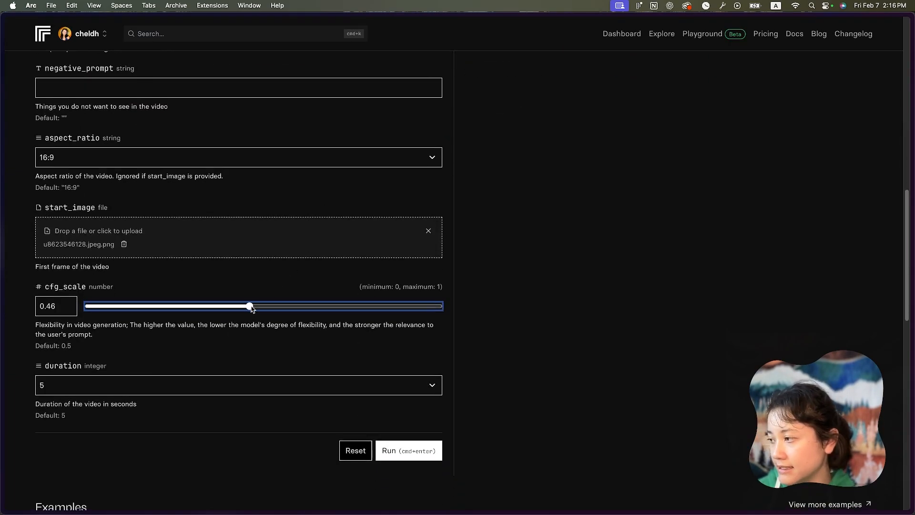
{"action": "left_click_drag", "start_coordinate": [261, 311], "coordinate": [265, 312]}
- Check the available duration options for the video and keep 5 seconds
{"action": "scroll", "coordinate": [304, 265], "scroll_direction": "up", "scroll_amount": 5}
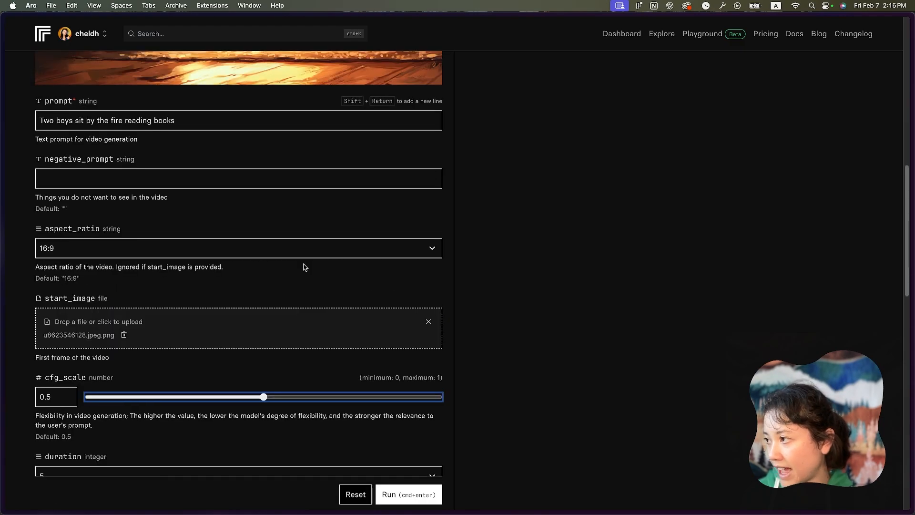
{"action": "scroll", "coordinate": [330, 201], "scroll_direction": "up", "scroll_amount": 1}
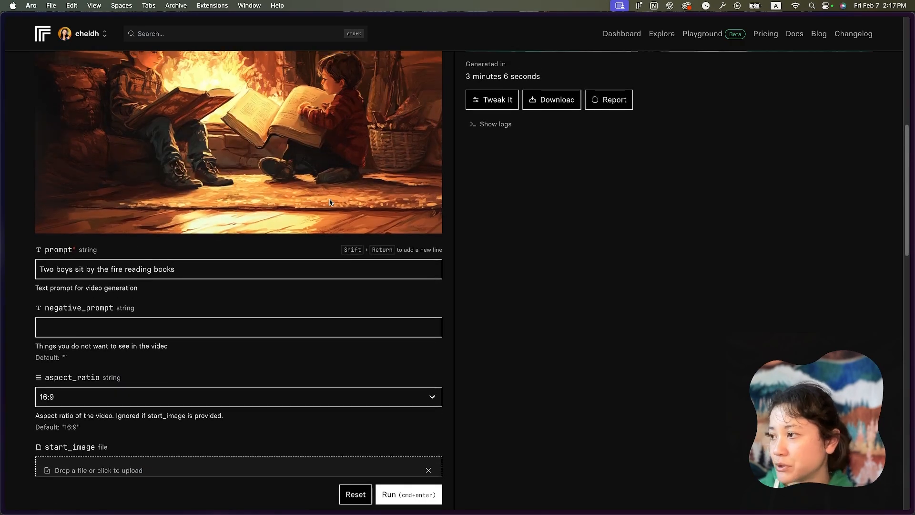
{"action": "scroll", "coordinate": [330, 203], "scroll_direction": "down", "scroll_amount": 10}
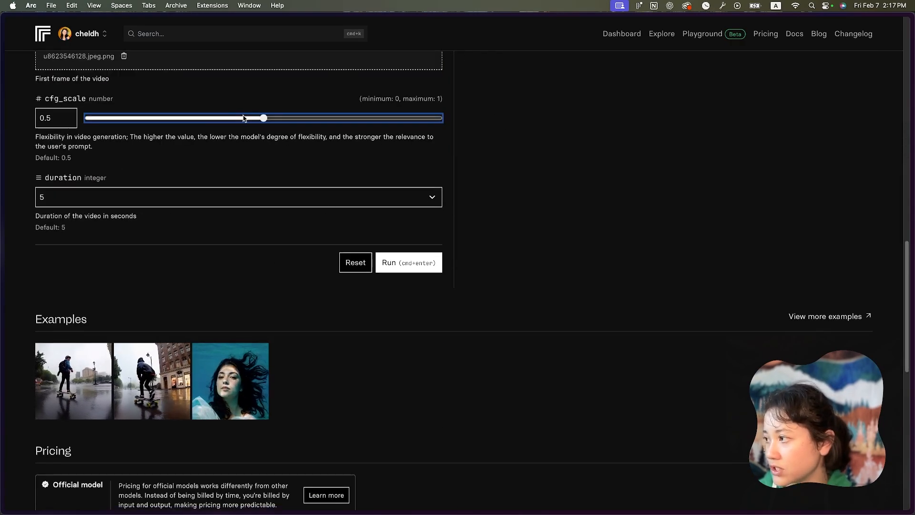
{"action": "left_click", "coordinate": [204, 200]}
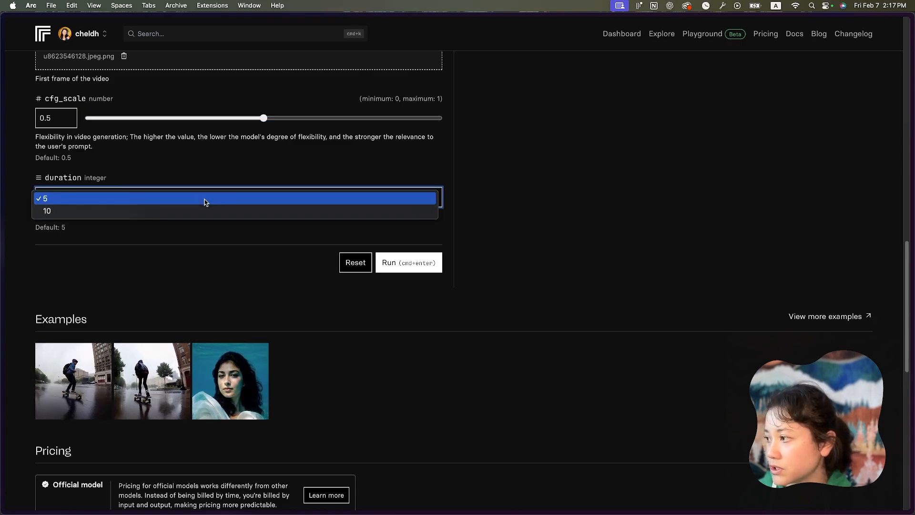
{"action": "left_click", "coordinate": [208, 198]}
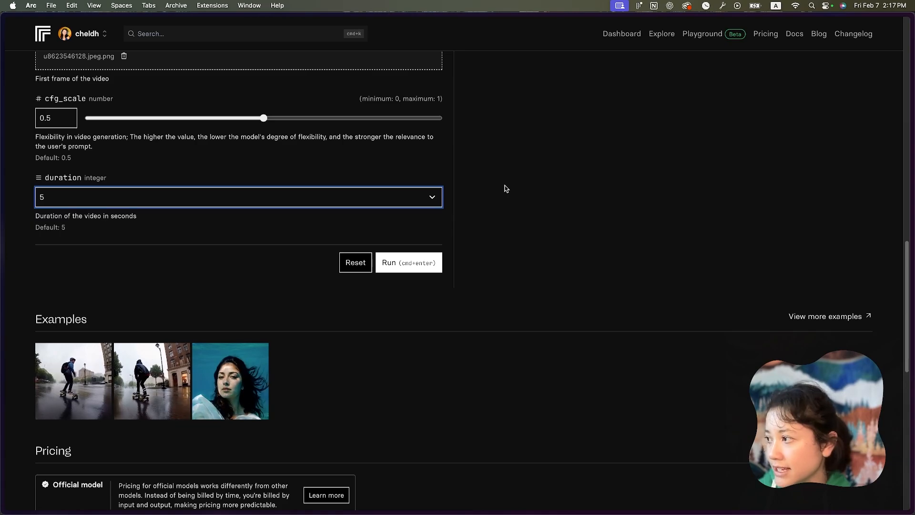
- Leave the model page for the dashboard and open the full list of past predictions
{"action": "scroll", "coordinate": [506, 189], "scroll_direction": "up", "scroll_amount": 2}
{"action": "scroll", "coordinate": [507, 190], "scroll_direction": "up", "scroll_amount": 12}
{"action": "scroll", "coordinate": [508, 192], "scroll_direction": "down", "scroll_amount": 13}
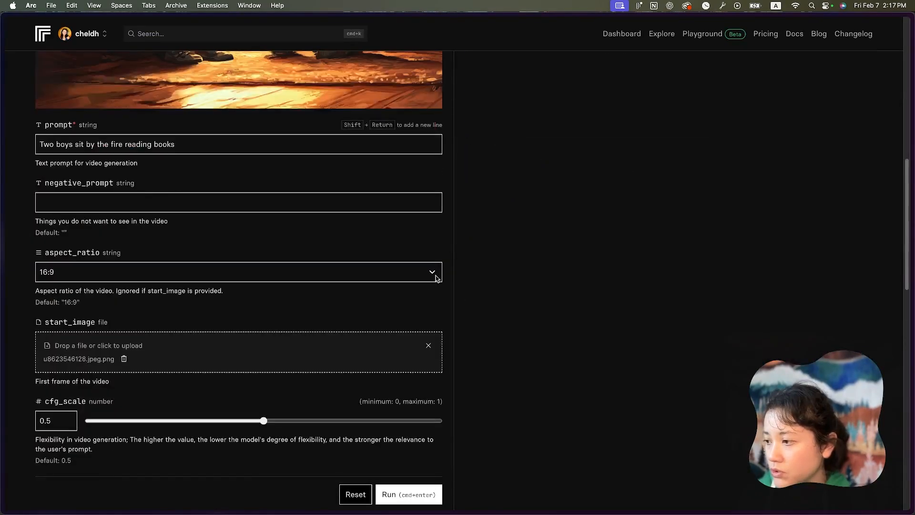
{"action": "scroll", "coordinate": [653, 186], "scroll_direction": "up", "scroll_amount": 12}
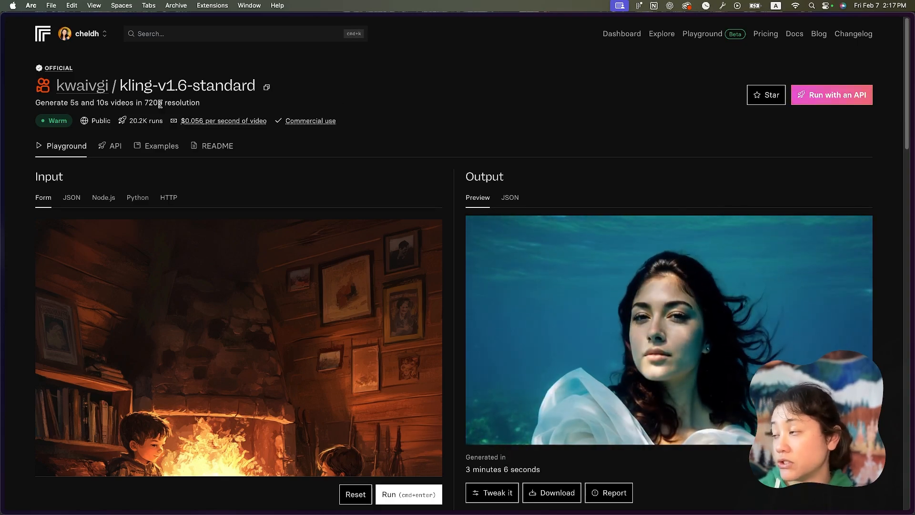
{"action": "left_click", "coordinate": [49, 41]}
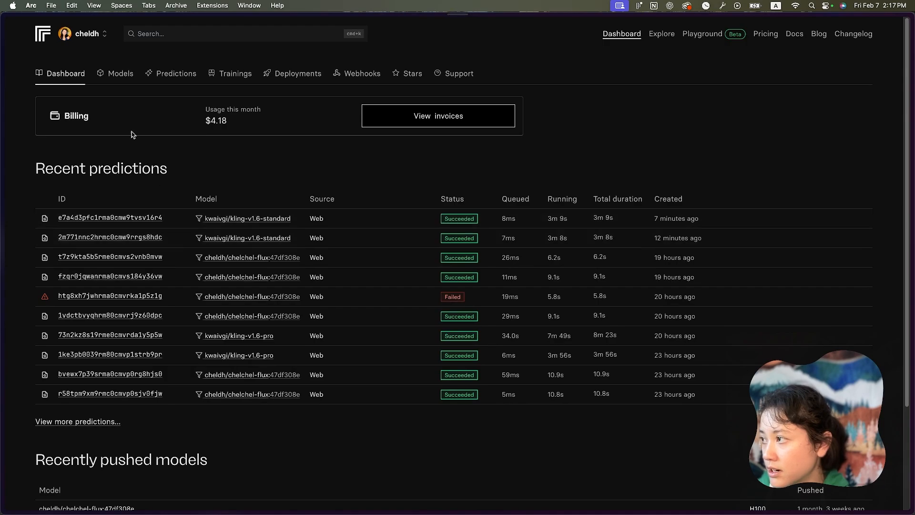
{"action": "left_click", "coordinate": [162, 76]}
{"action": "scroll", "coordinate": [131, 225], "scroll_direction": "down", "scroll_amount": 20}
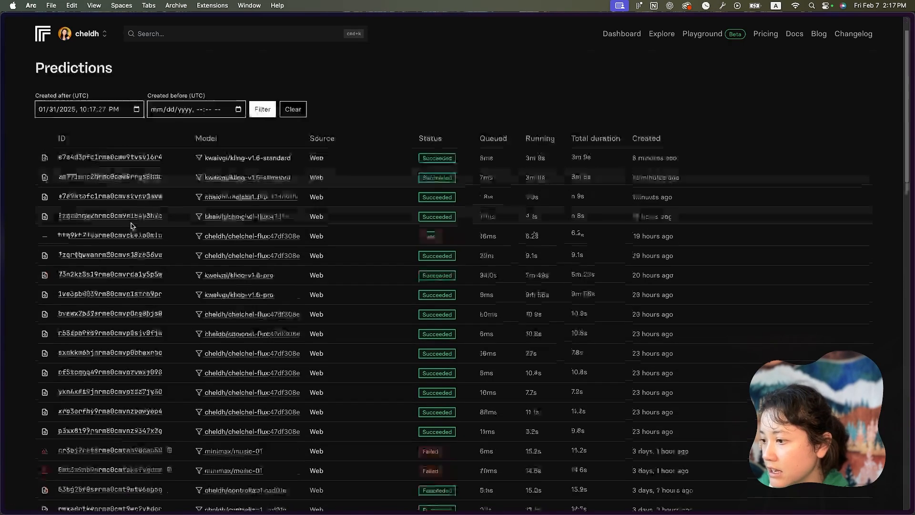
{"action": "scroll", "coordinate": [132, 226], "scroll_direction": "up", "scroll_amount": 20}
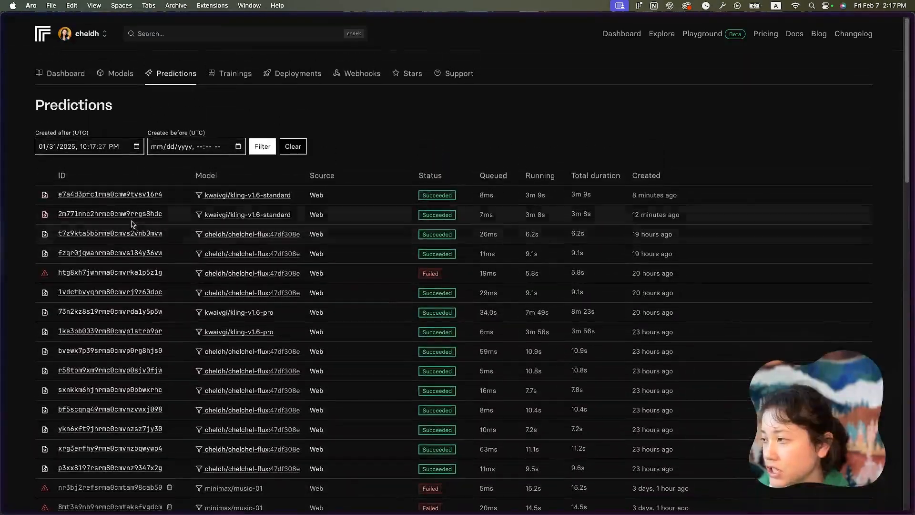
- Open the most recent kwaivgi/kling-v1.6-standard prediction and review its input settings and generated output video
{"action": "left_click", "coordinate": [90, 195]}
{"action": "scroll", "coordinate": [243, 240], "scroll_direction": "down", "scroll_amount": 2}
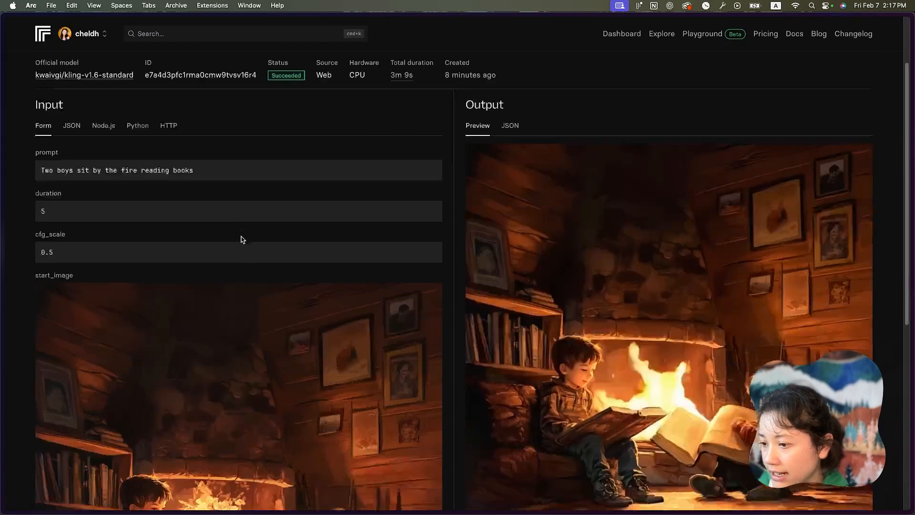
{"action": "scroll", "coordinate": [243, 240], "scroll_direction": "down", "scroll_amount": 1}
{"action": "scroll", "coordinate": [643, 321], "scroll_direction": "down", "scroll_amount": 2}
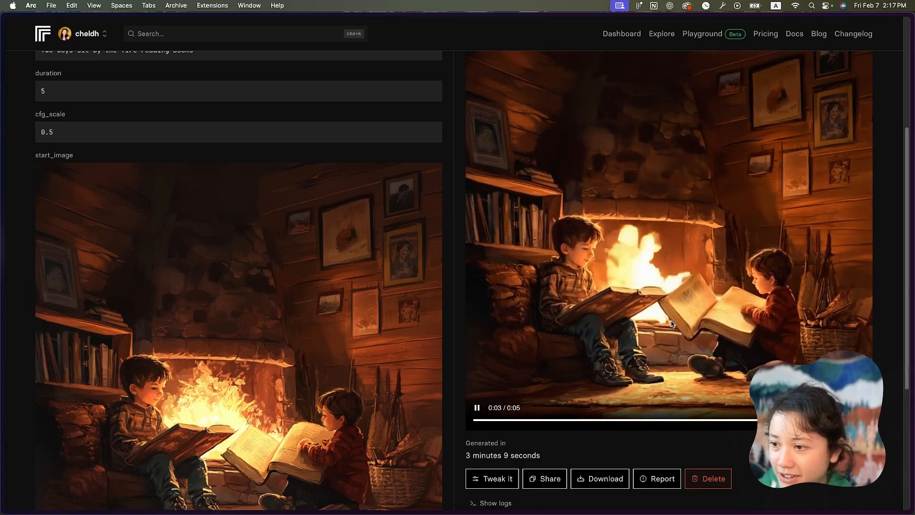
{"action": "scroll", "coordinate": [608, 303], "scroll_direction": "up", "scroll_amount": 4}
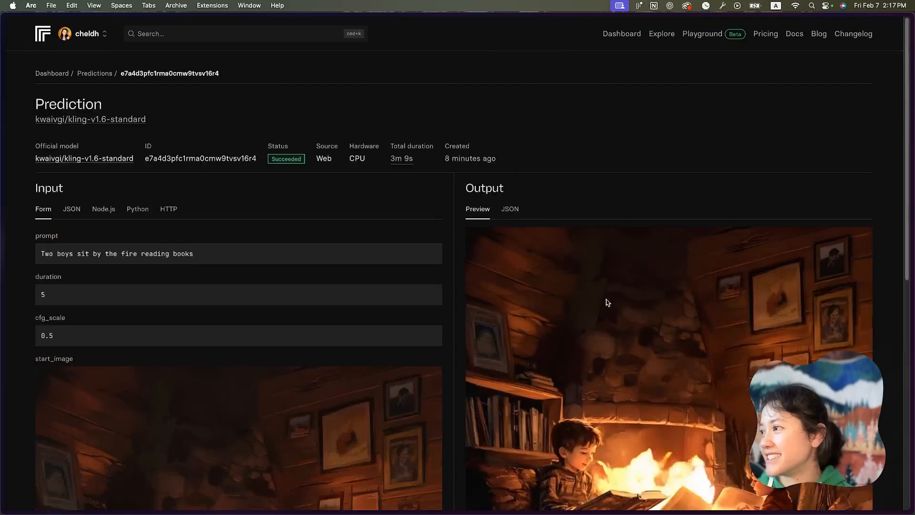